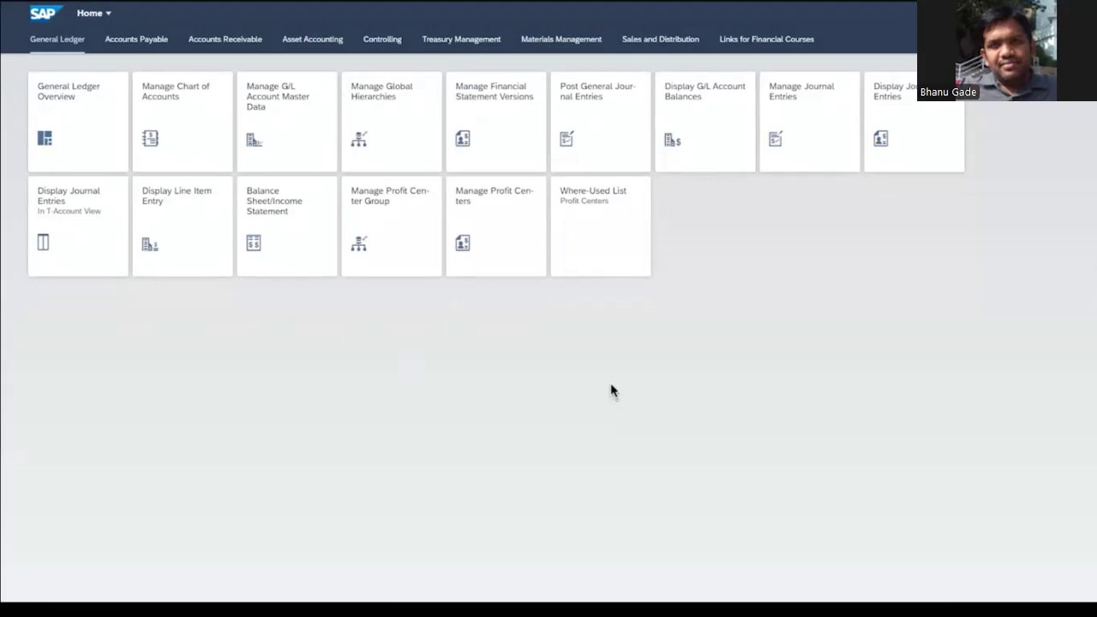
Start a new general journal entry with journal entry date 20.01.2022
left_click(595, 145)
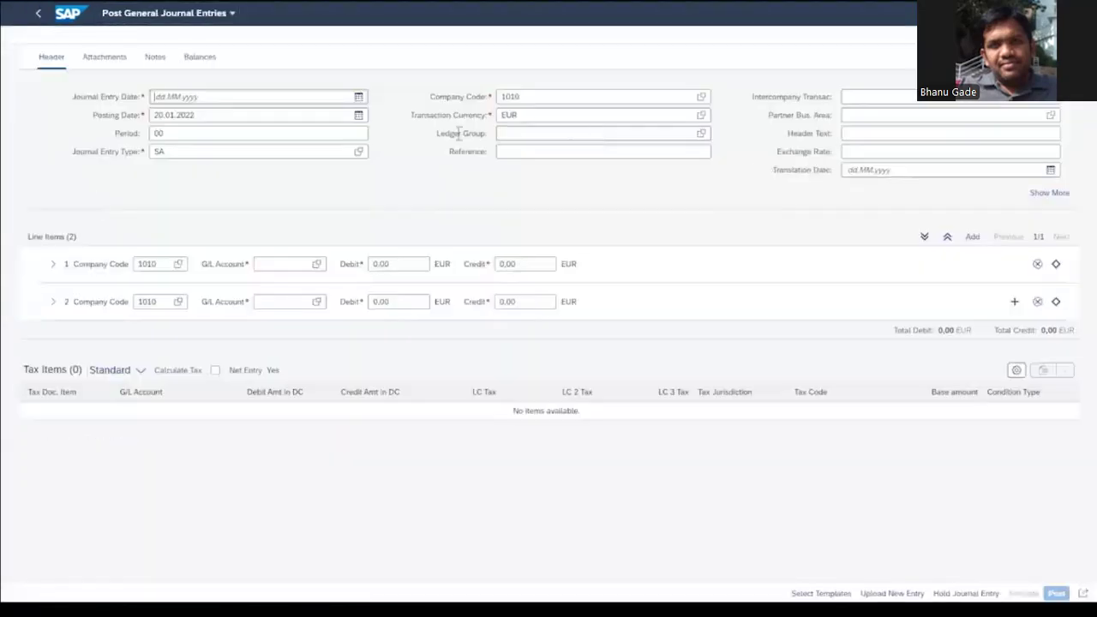
left_click(230, 100)
type("20.01.2022")
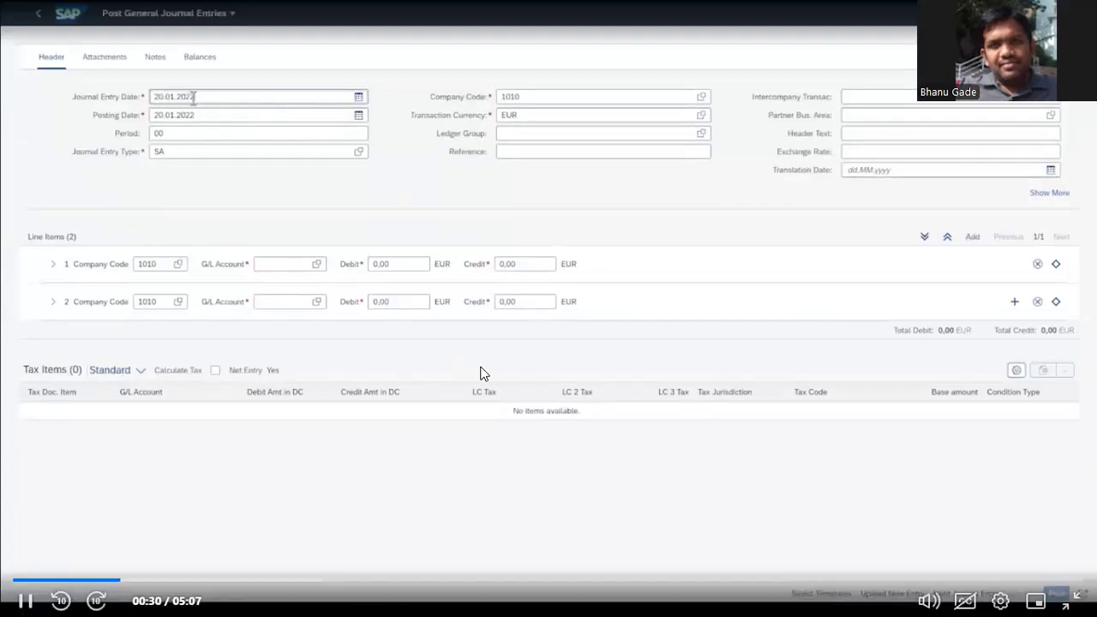
Fill the first line item with G/L account 61003000 (Trav.Expense Hotel) and a debit of 1000 EUR
left_click(267, 263)
type("61003")
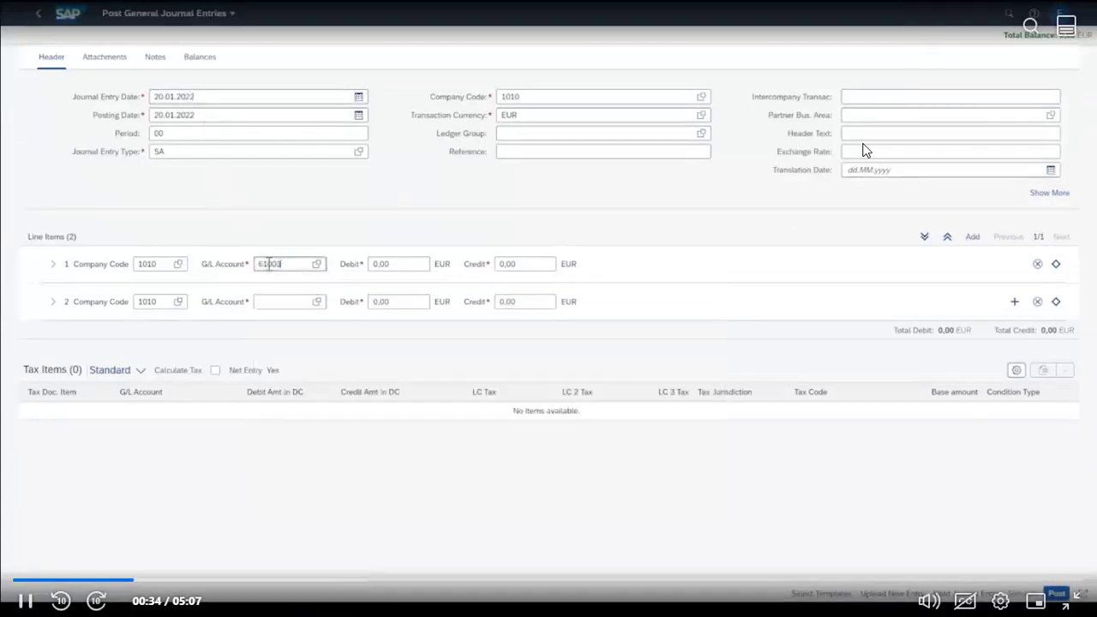
type("000")
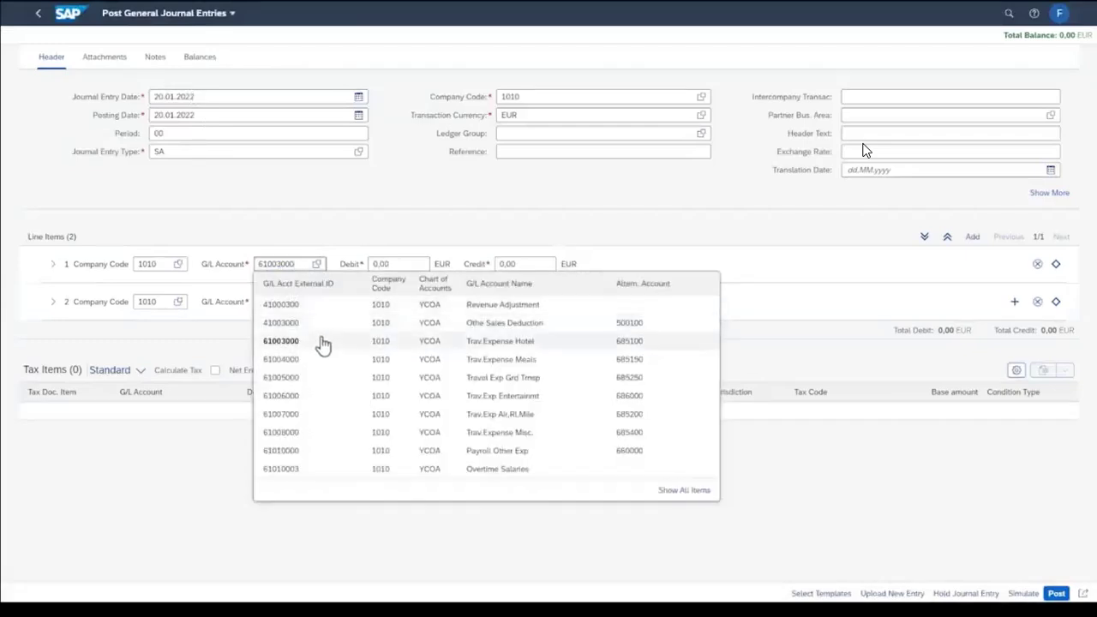
left_click(322, 344)
left_click(370, 266)
type("100000")
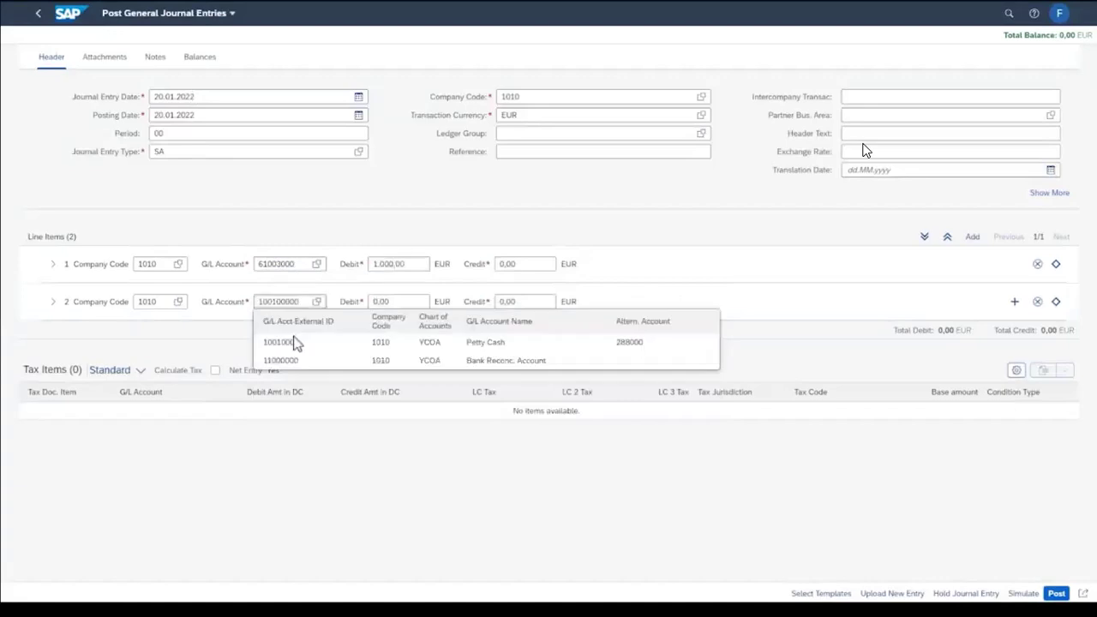
Fill the second line item with G/L account 10010000 (Petty Cash) and a credit of 1000 EUR
left_click(295, 346)
left_click(496, 301)
type("1000")
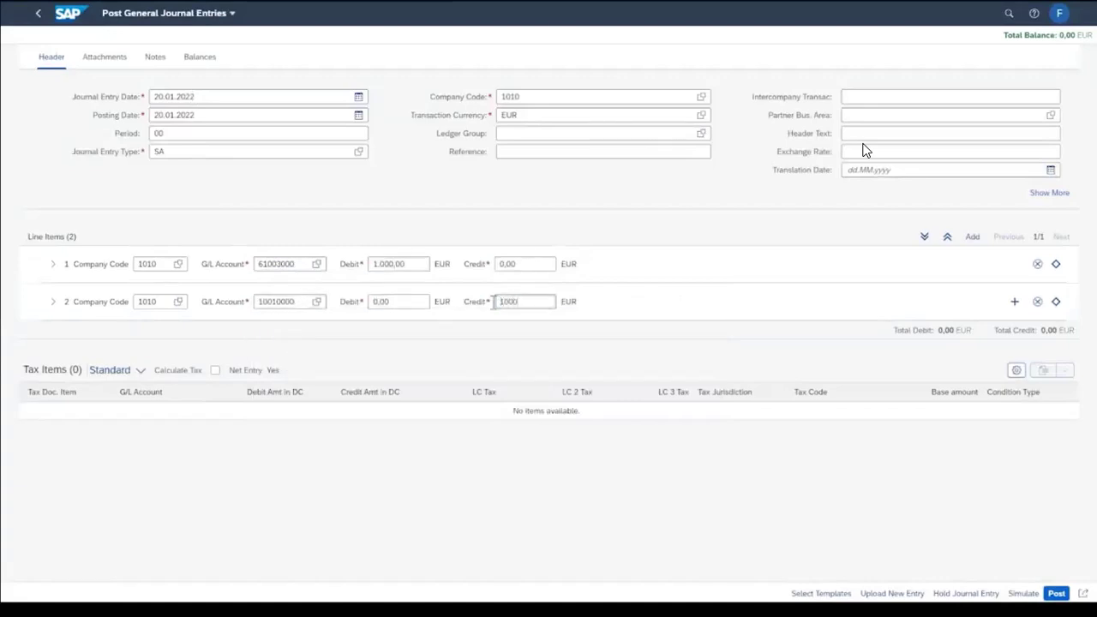
Expand the first line item's details and assign tax code V0 (0% input tax non taxable)
left_click(53, 264)
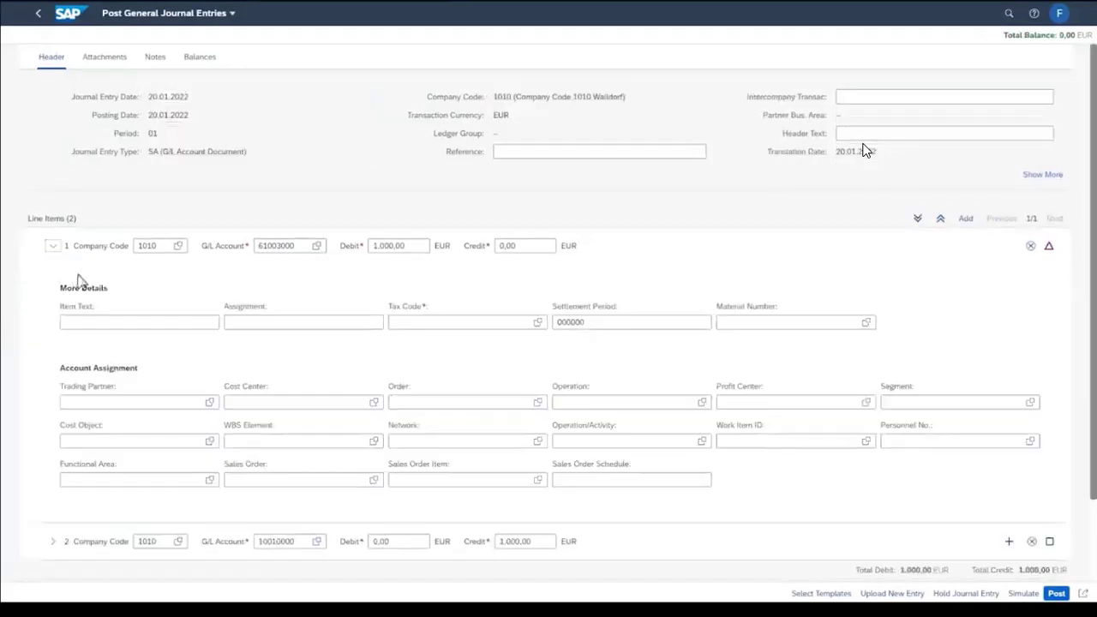
left_click(408, 322)
type("V")
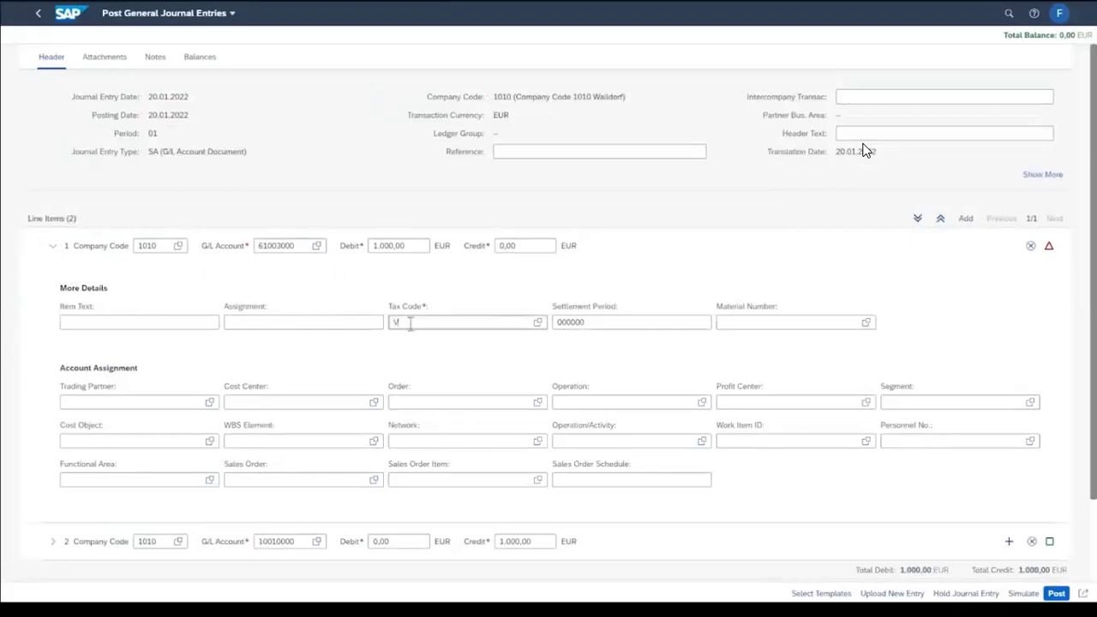
type("0")
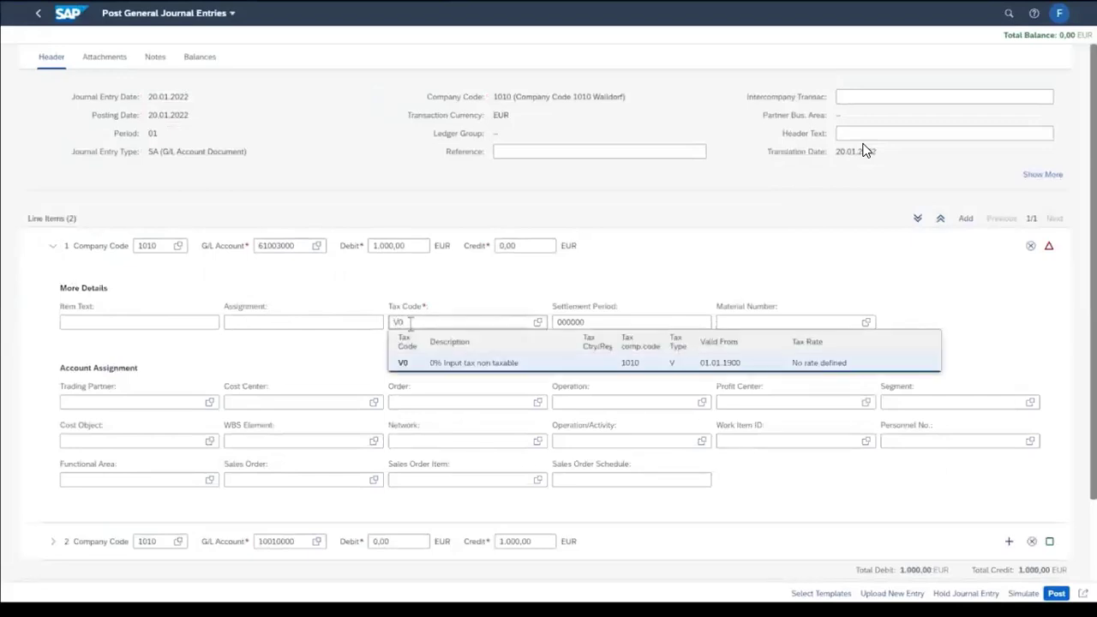
left_click(446, 370)
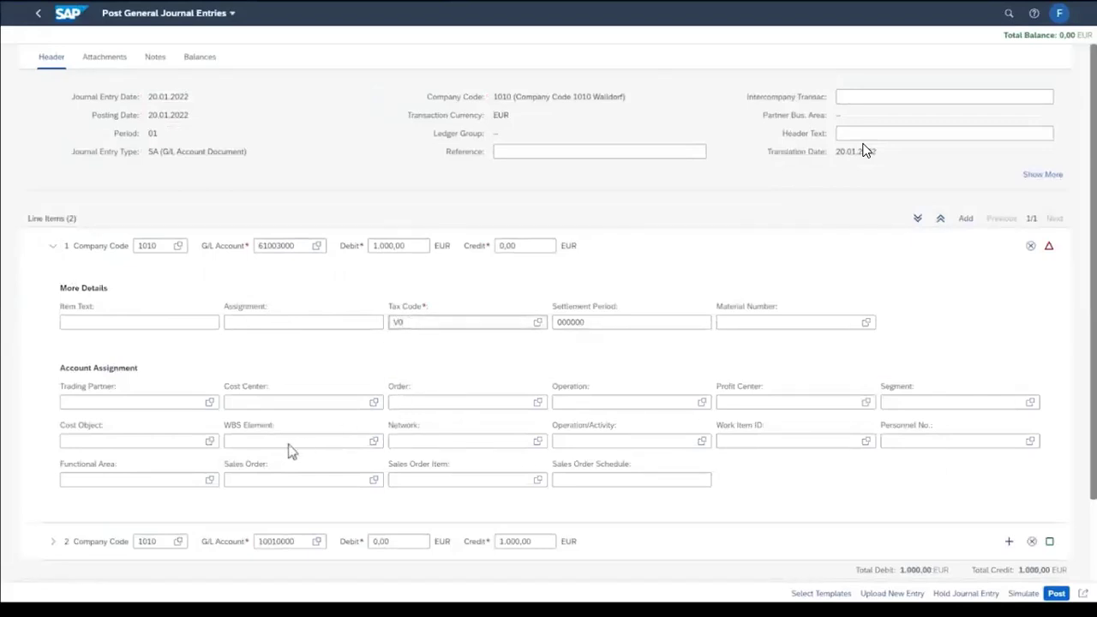
Assign WBS element M-F0100.00 to the first line item
left_click(239, 444)
type("M-P01")
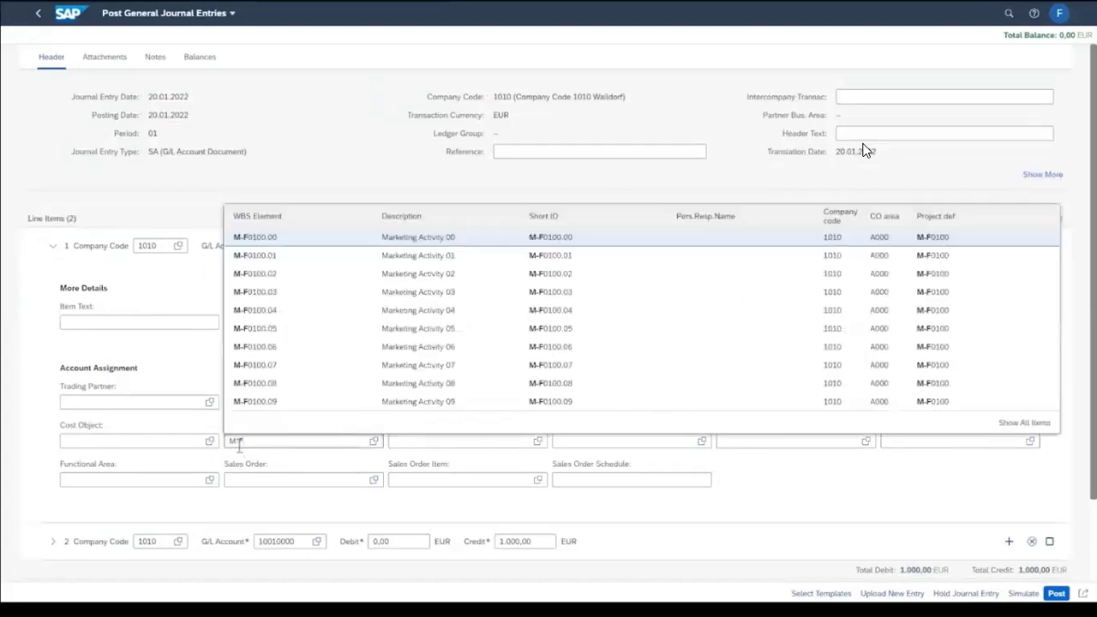
type("00.00")
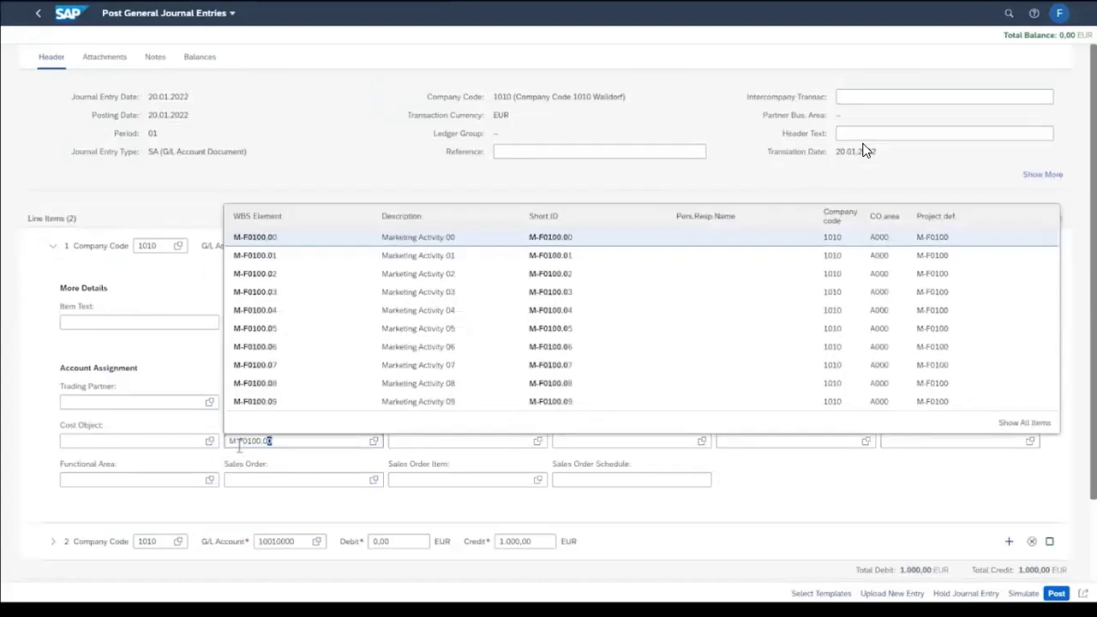
left_click(289, 485)
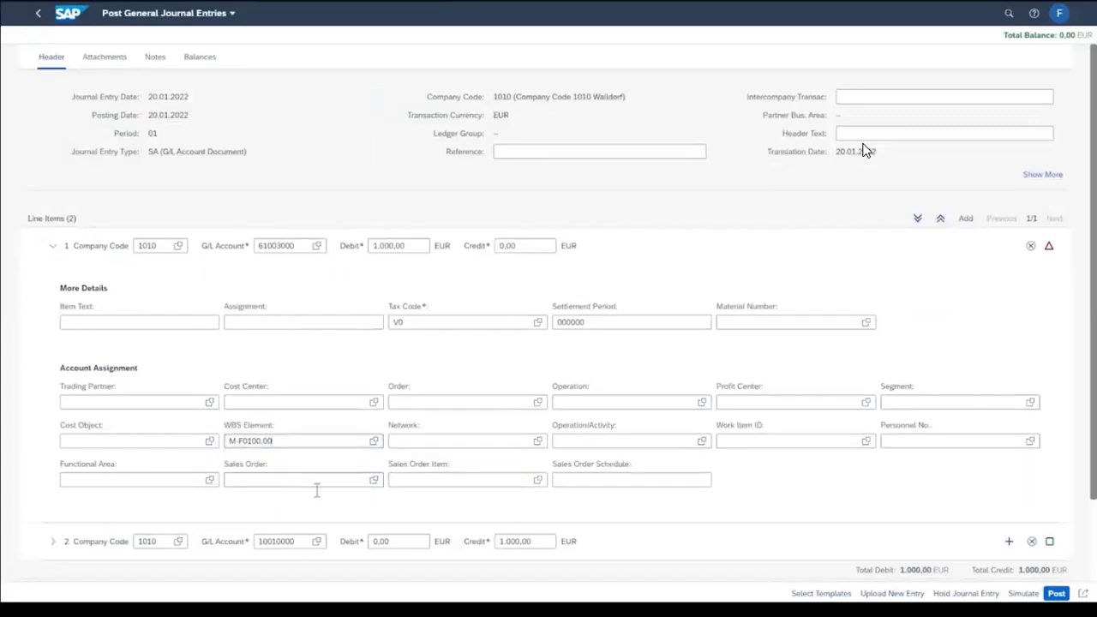
Post the journal entry, acknowledge the posting, and return to the home page
left_click(1059, 595)
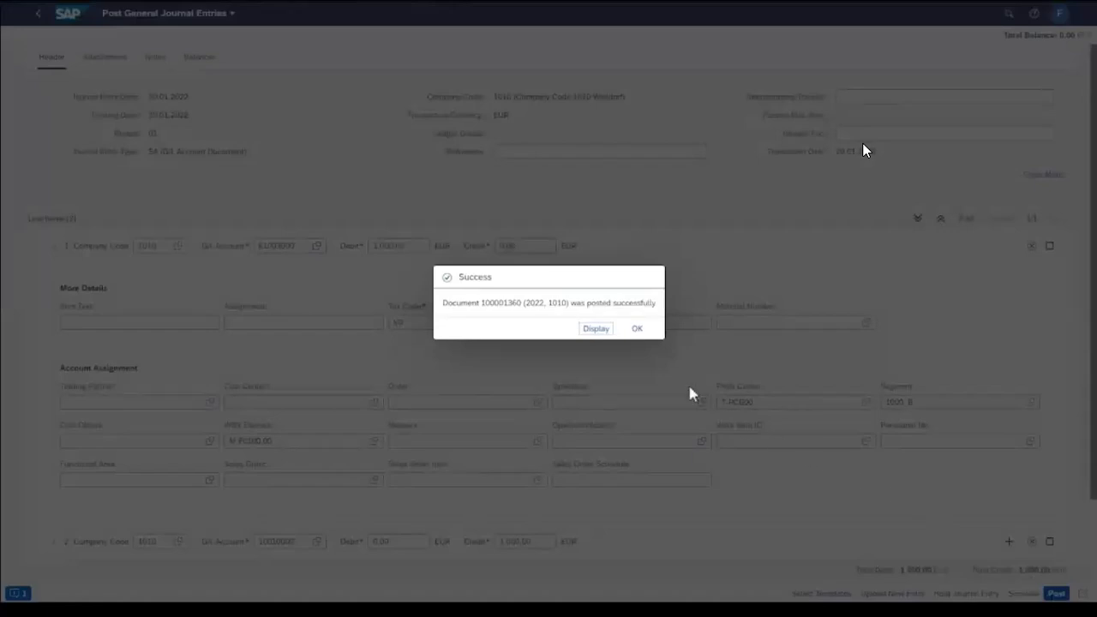
left_click(637, 329)
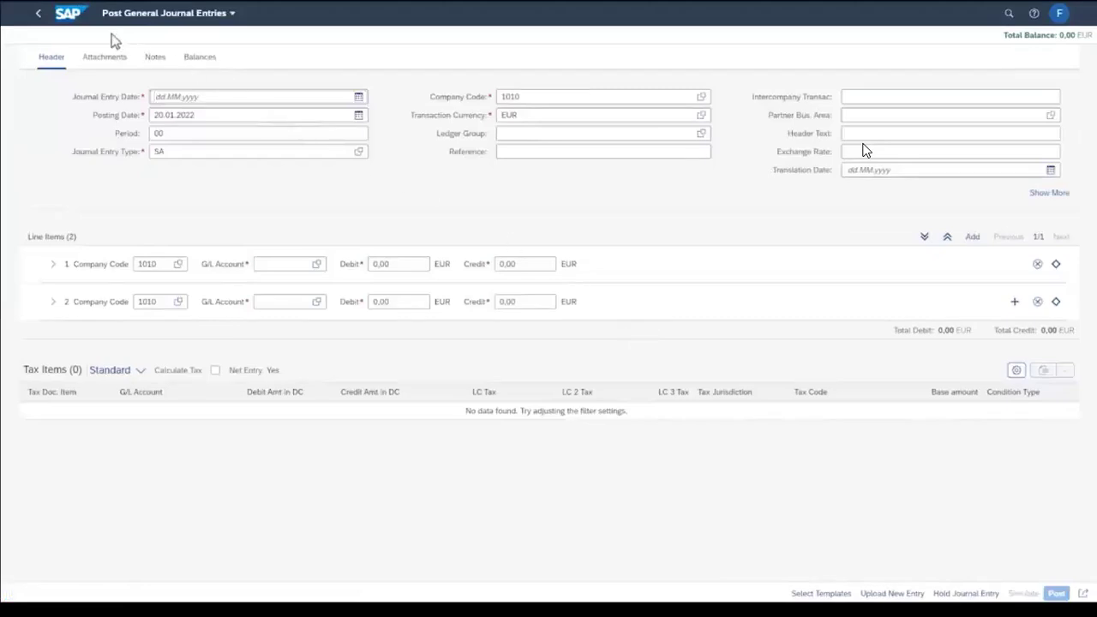
left_click(68, 20)
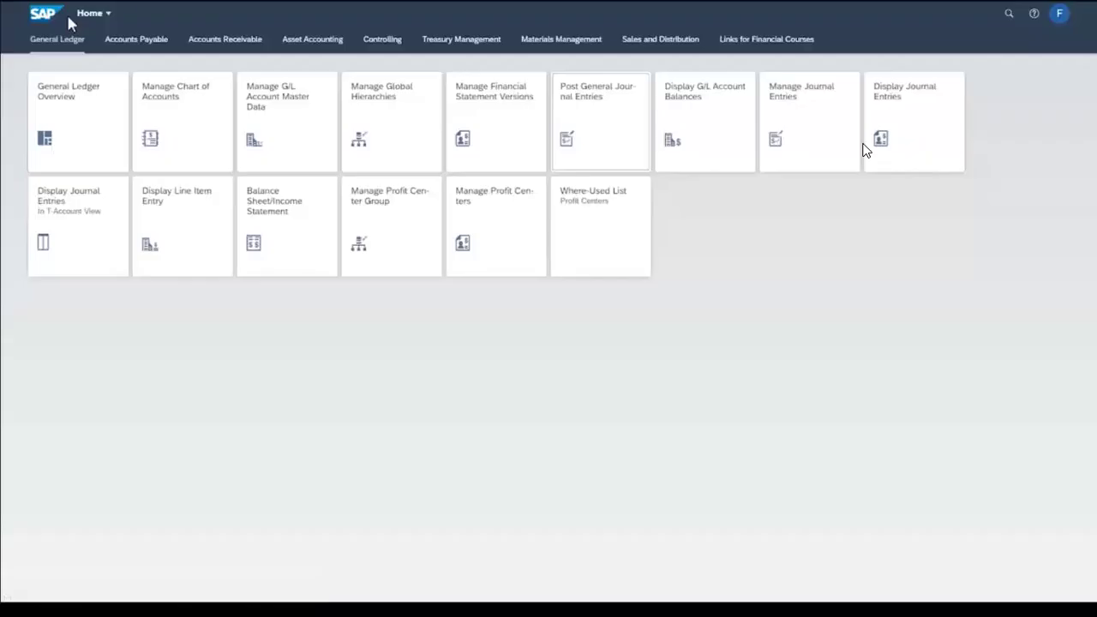
Open the Projects Actuals report under Controlling and run it for fiscal period 1 and project M-F0100
left_click(382, 40)
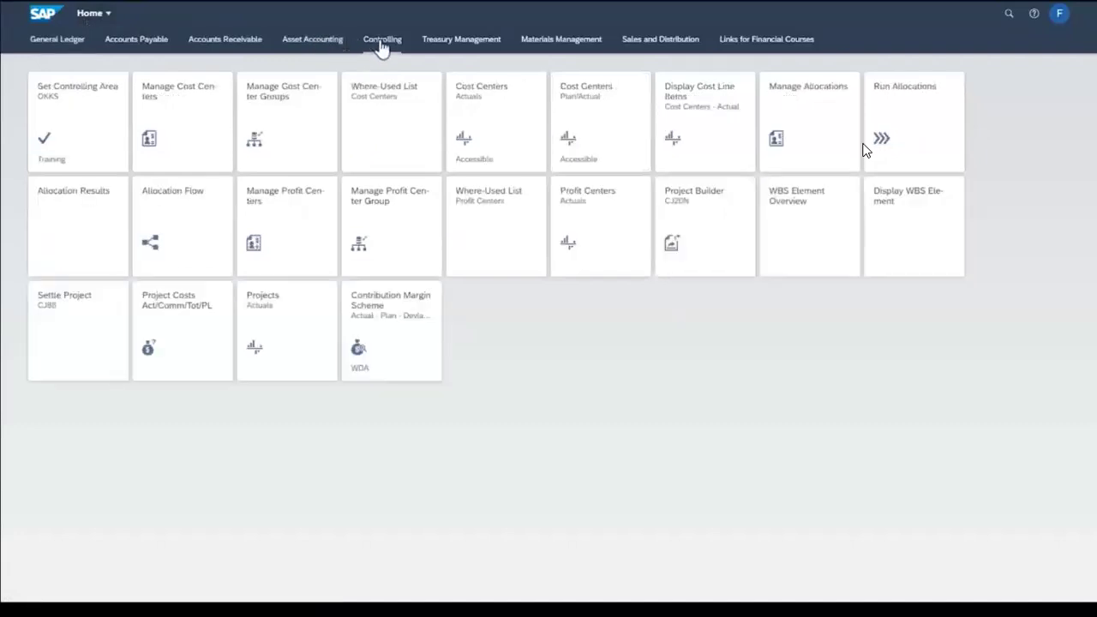
left_click(283, 321)
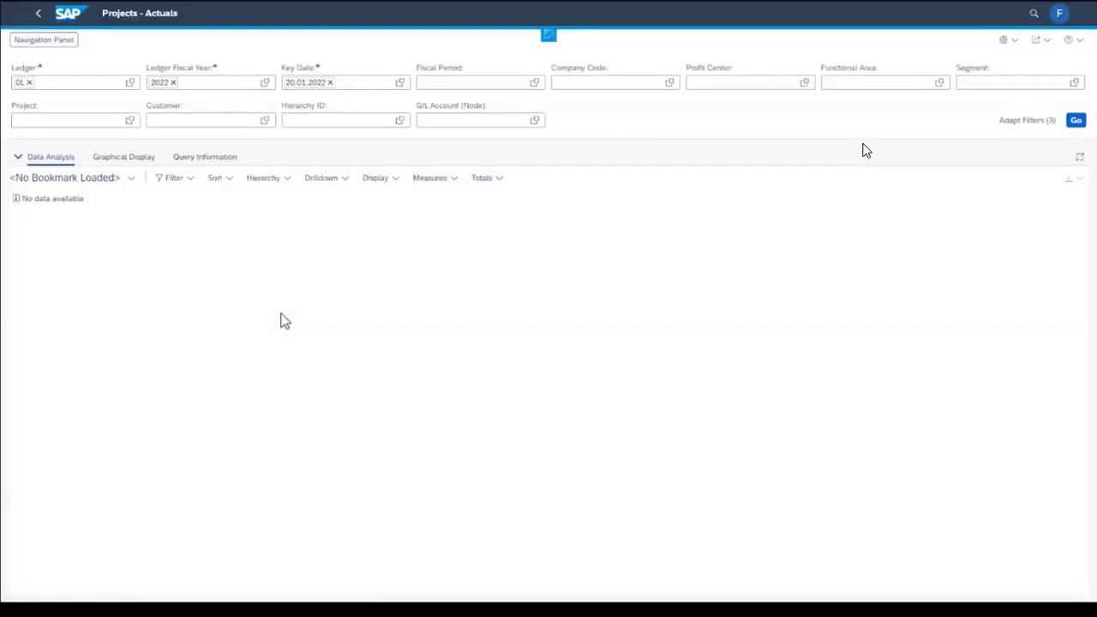
left_click(446, 82)
type("1")
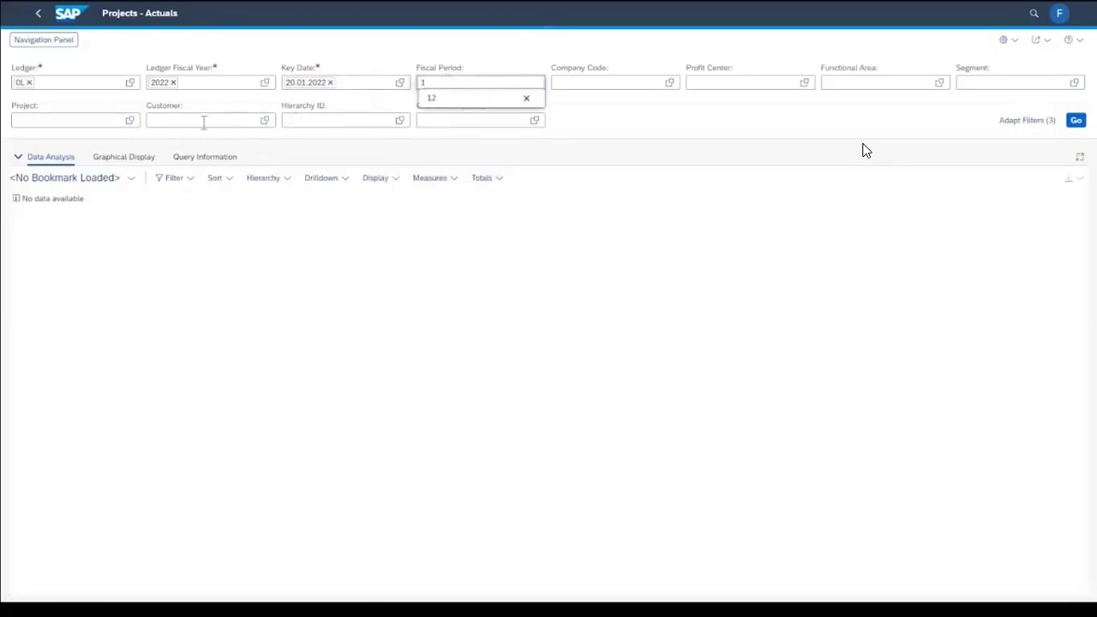
left_click(78, 125)
type("M-F01")
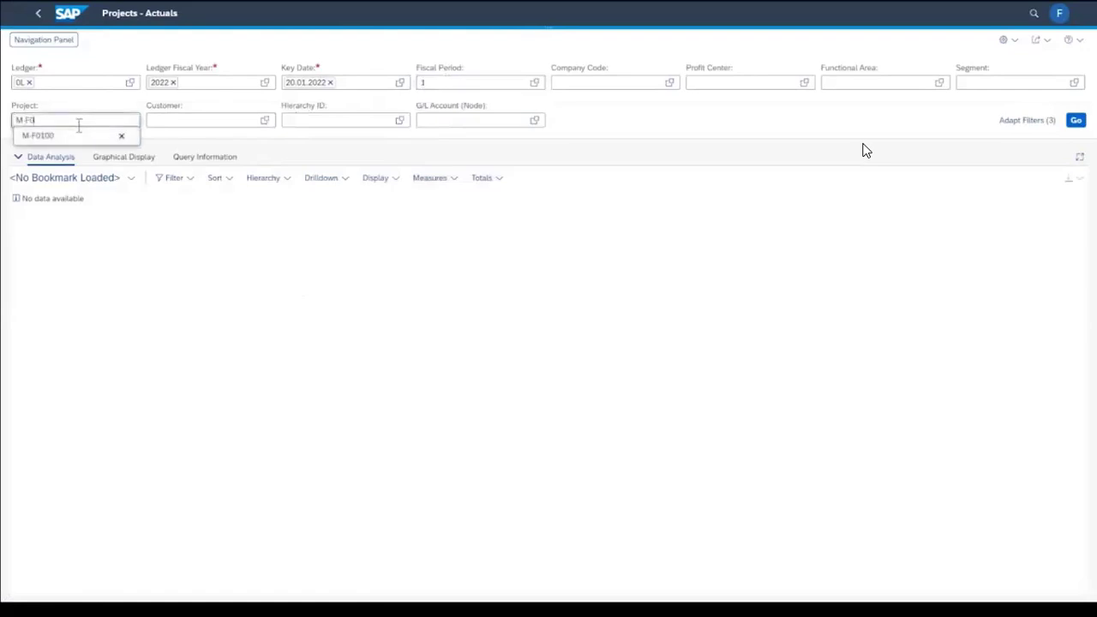
type("00")
left_click(1077, 121)
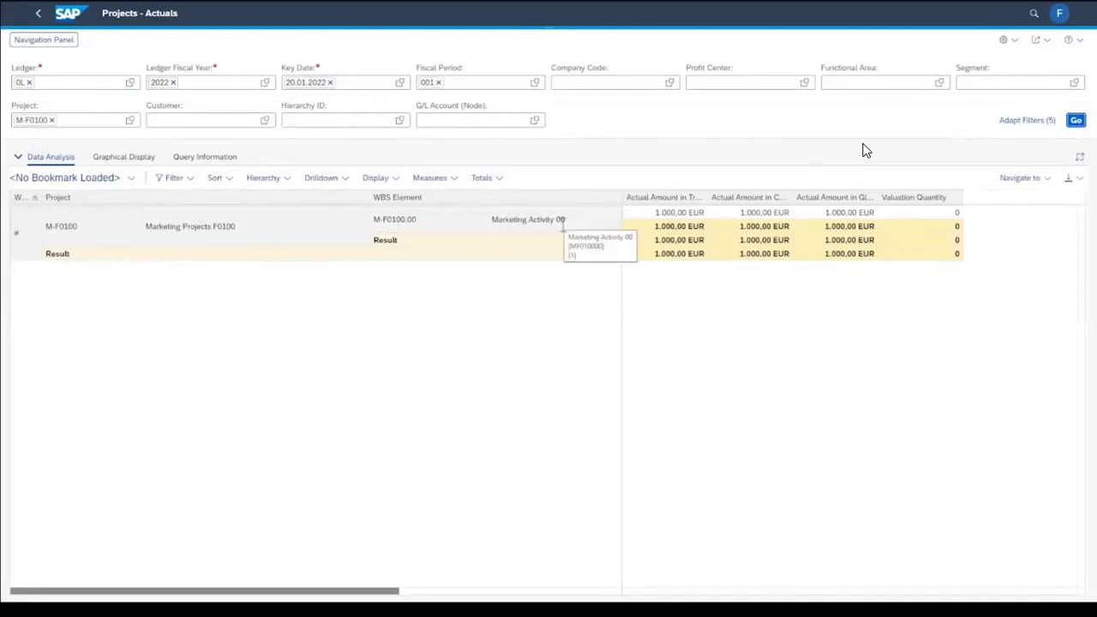
Display the general ledger line items behind the actual amount of WBS element M-F0100.00 and expand all groups
left_click(695, 213)
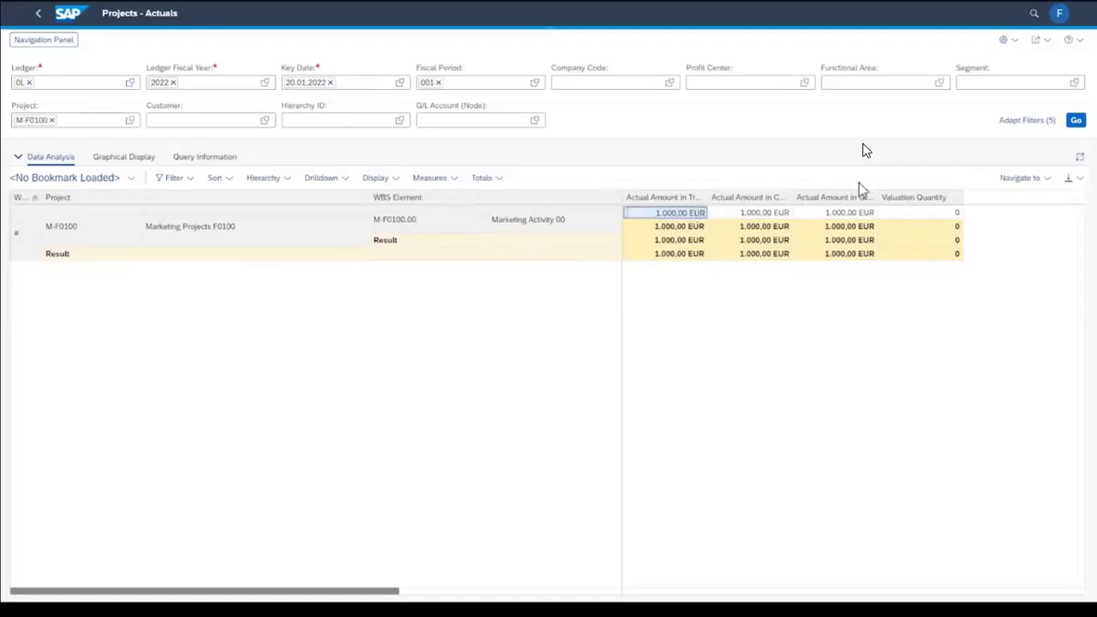
left_click(1020, 180)
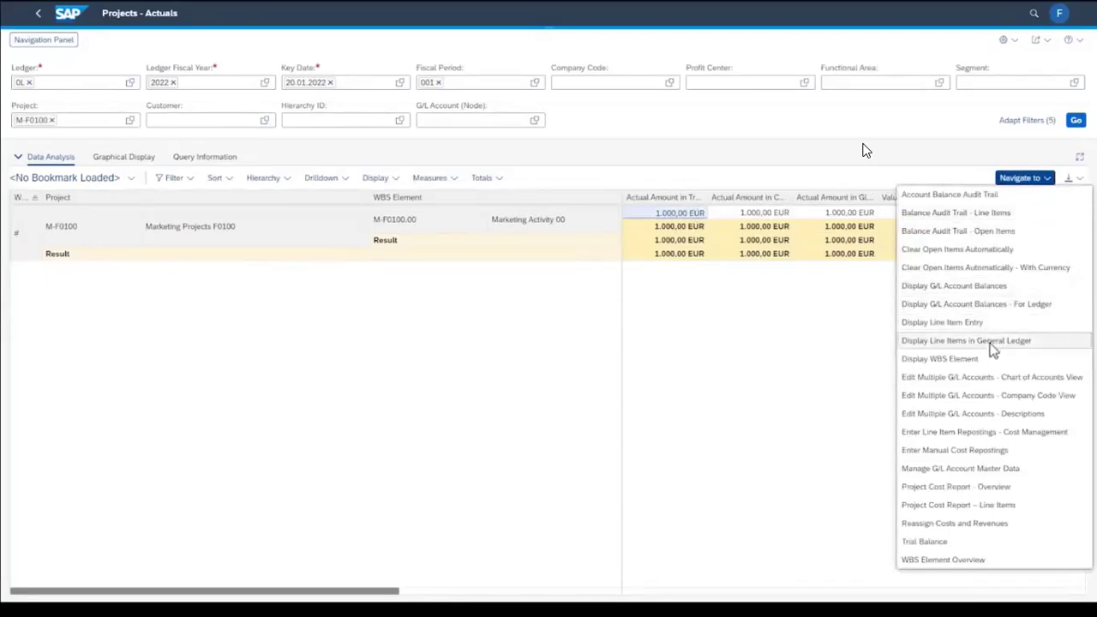
left_click(991, 342)
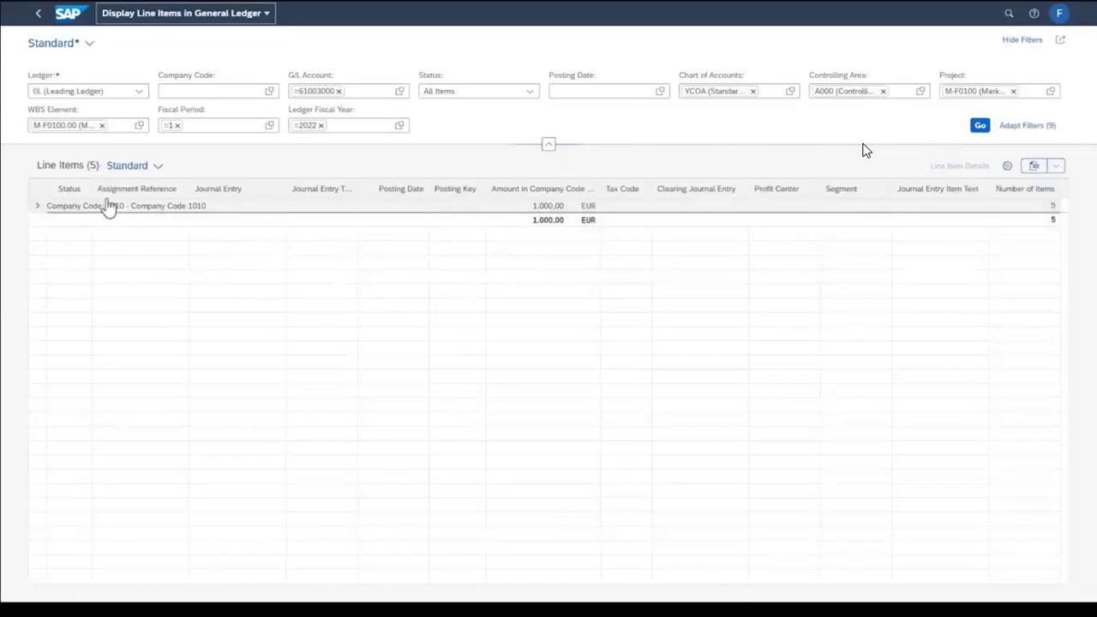
right_click(45, 214)
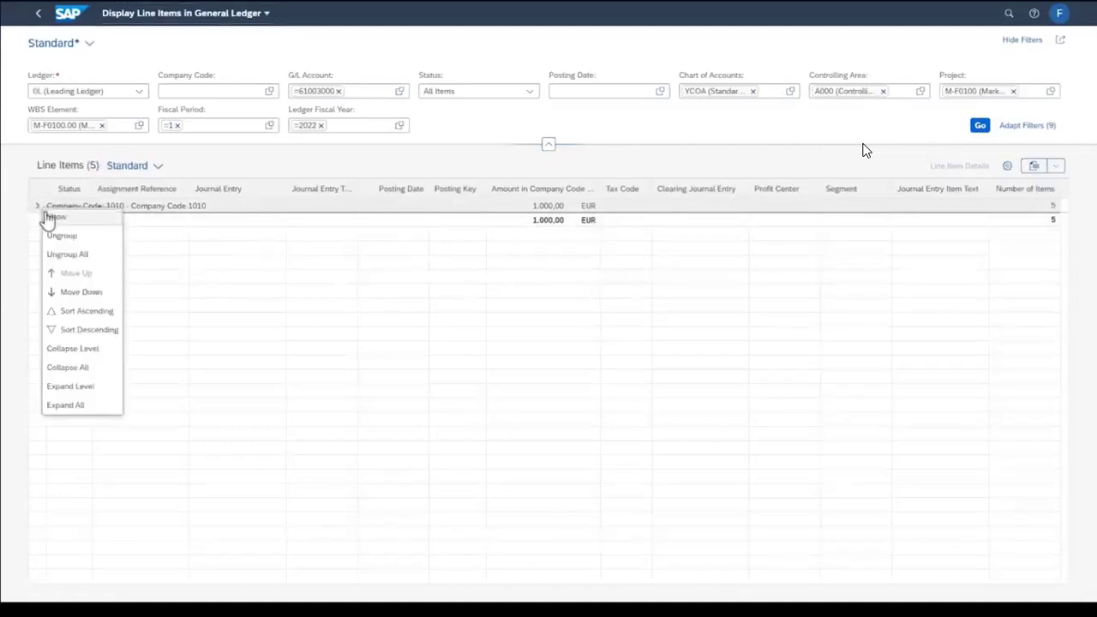
left_click(67, 405)
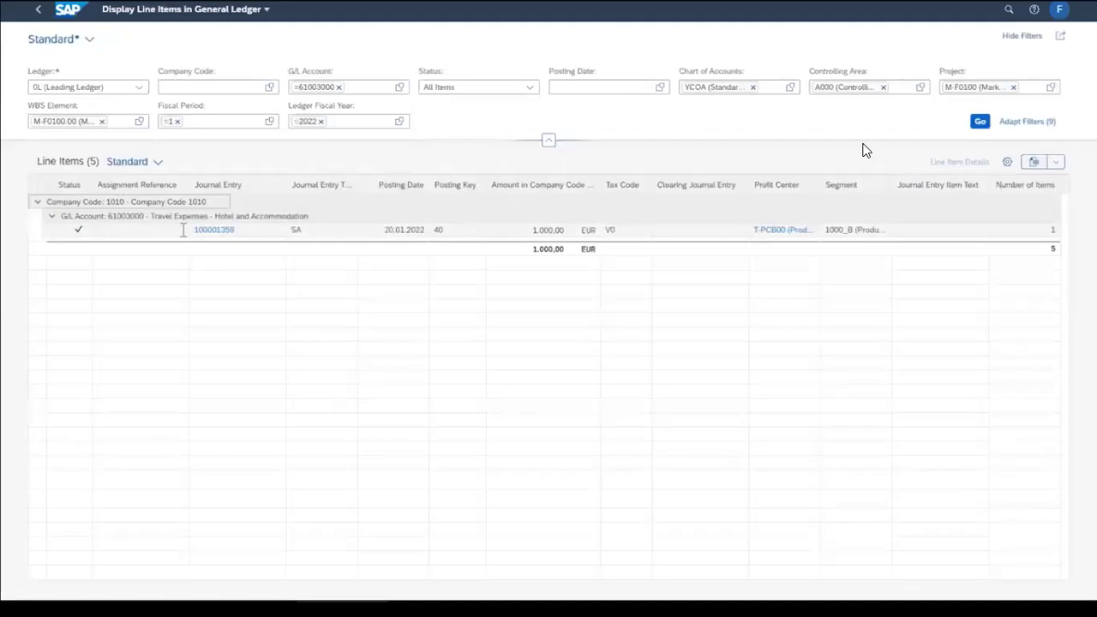
left_click(548, 231)
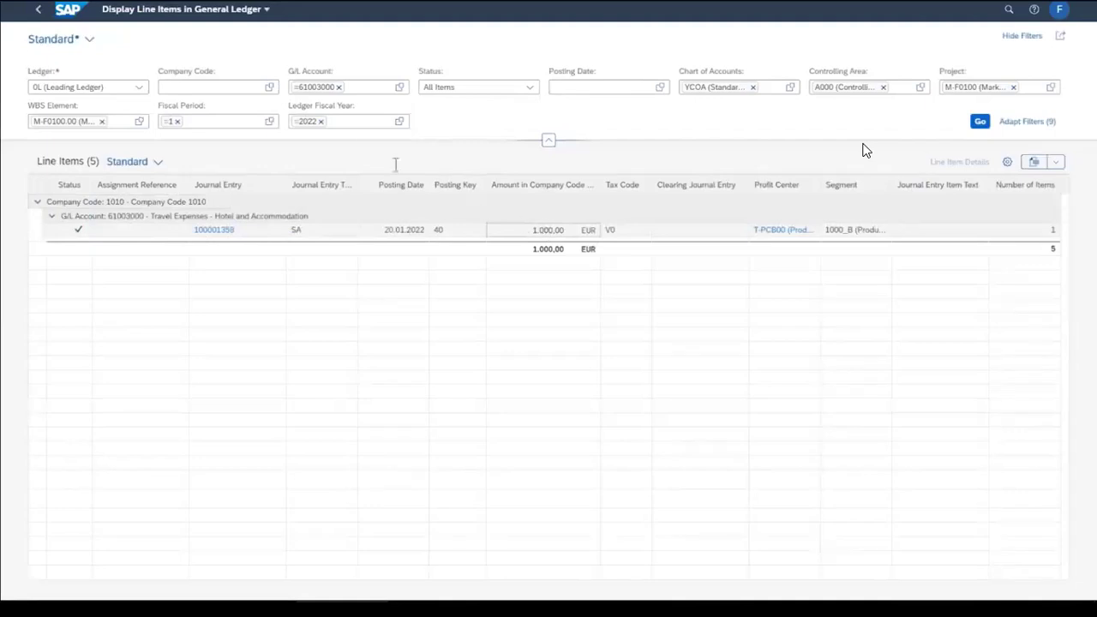
Open WBS element M-F0100.00 in Display WBS Element and show its settlement rule
left_click(71, 18)
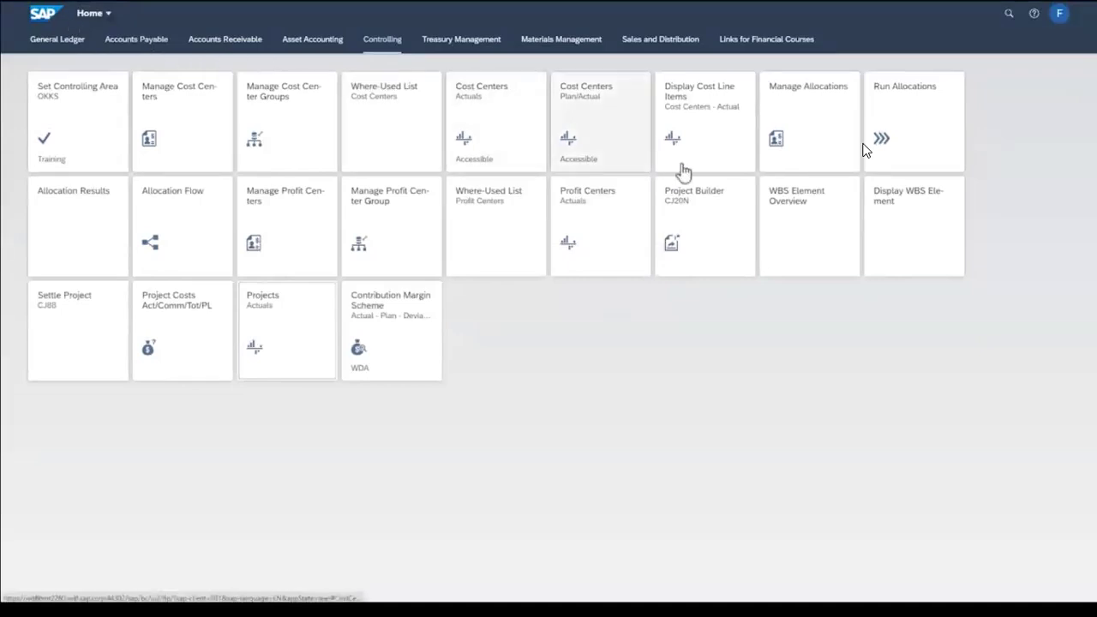
left_click(894, 224)
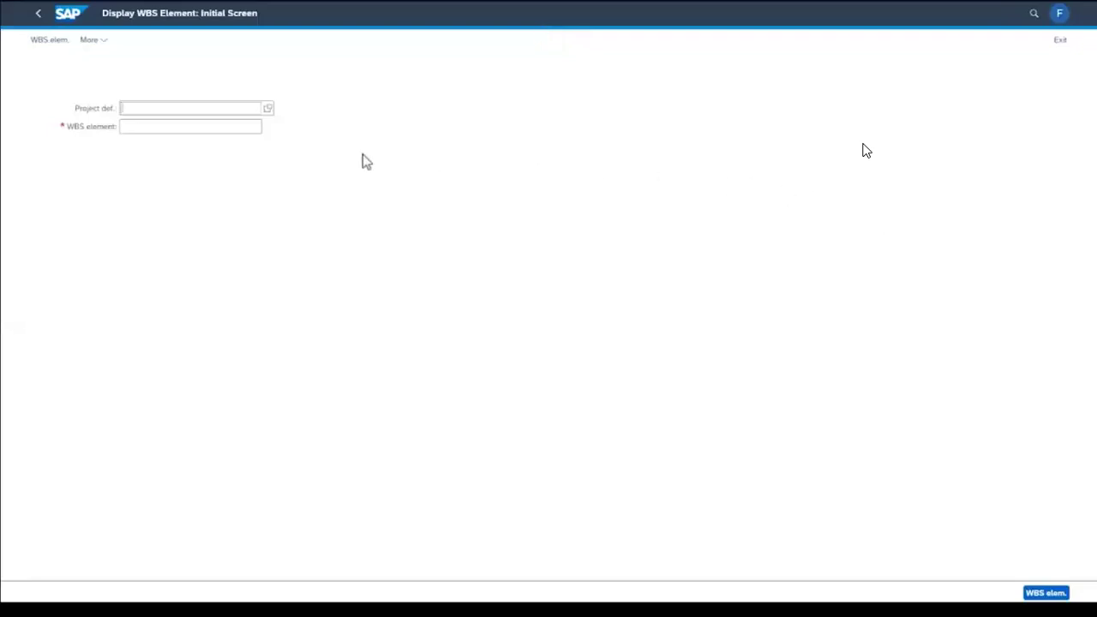
left_click(178, 129)
type("M.F0100.00")
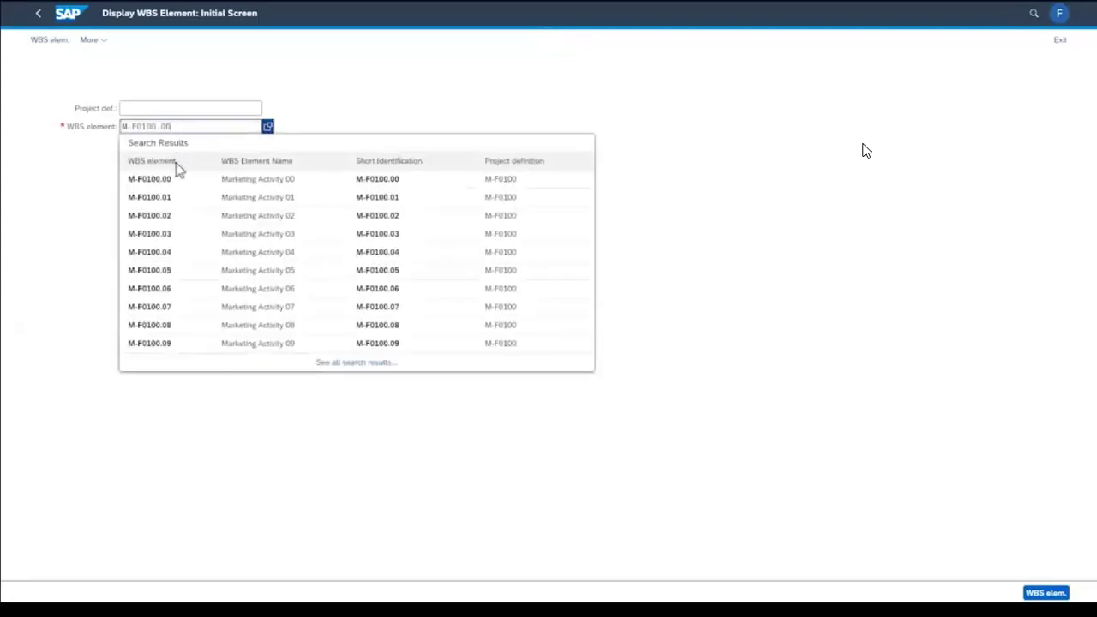
left_click(174, 182)
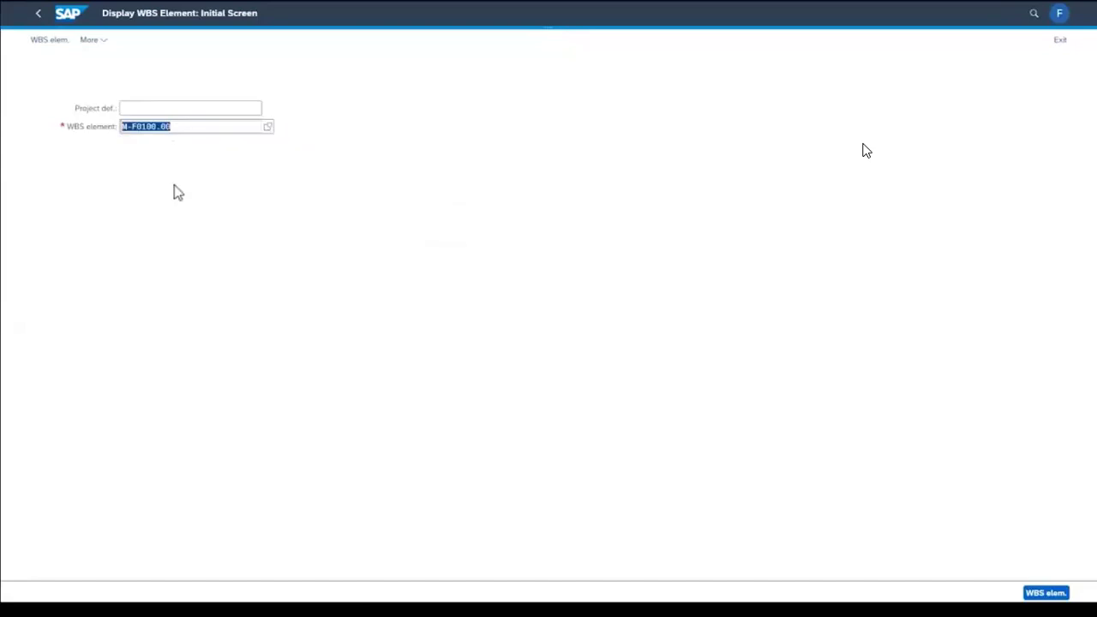
left_click(47, 43)
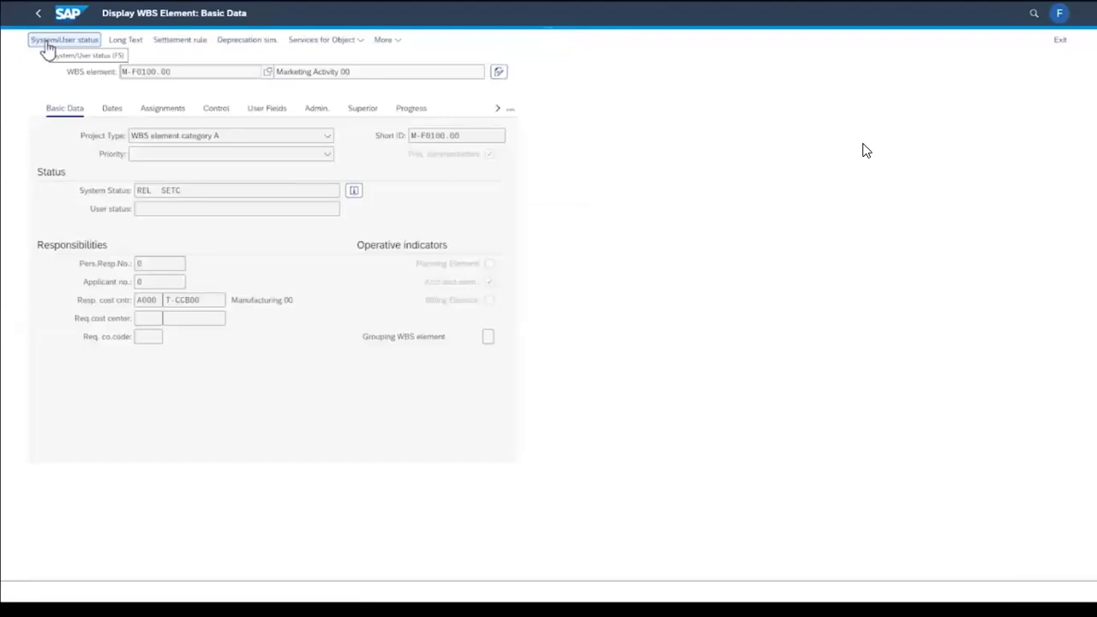
left_click(178, 43)
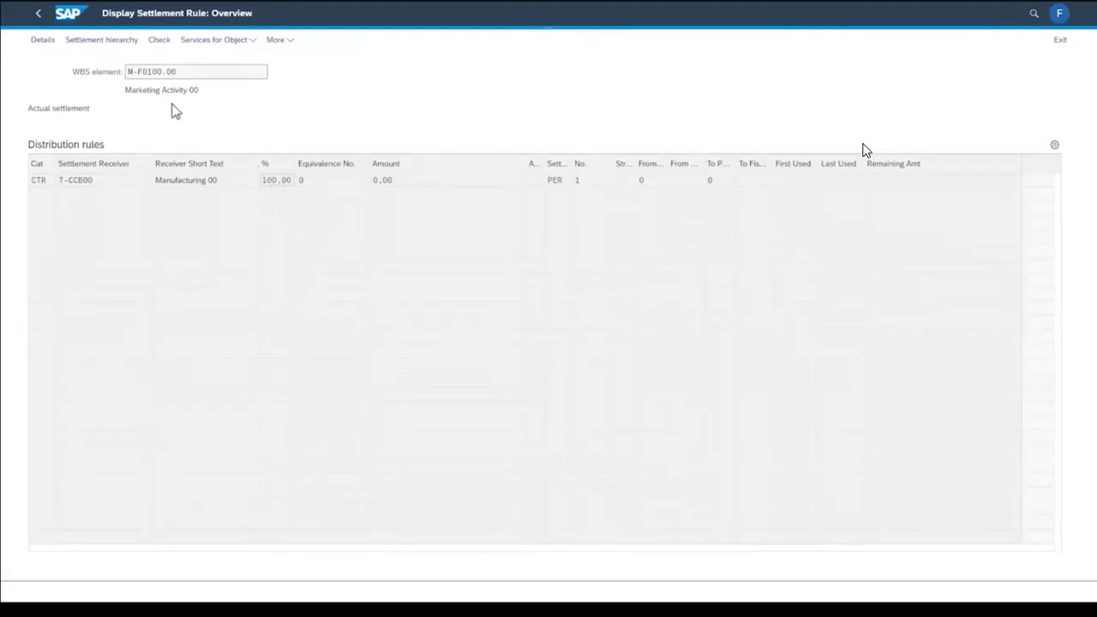
Open Settle Project and execute the actual settlement of WBS element M-F0100.00 for settlement period 1, fiscal year 2022, with Test Run switched off
left_click(74, 23)
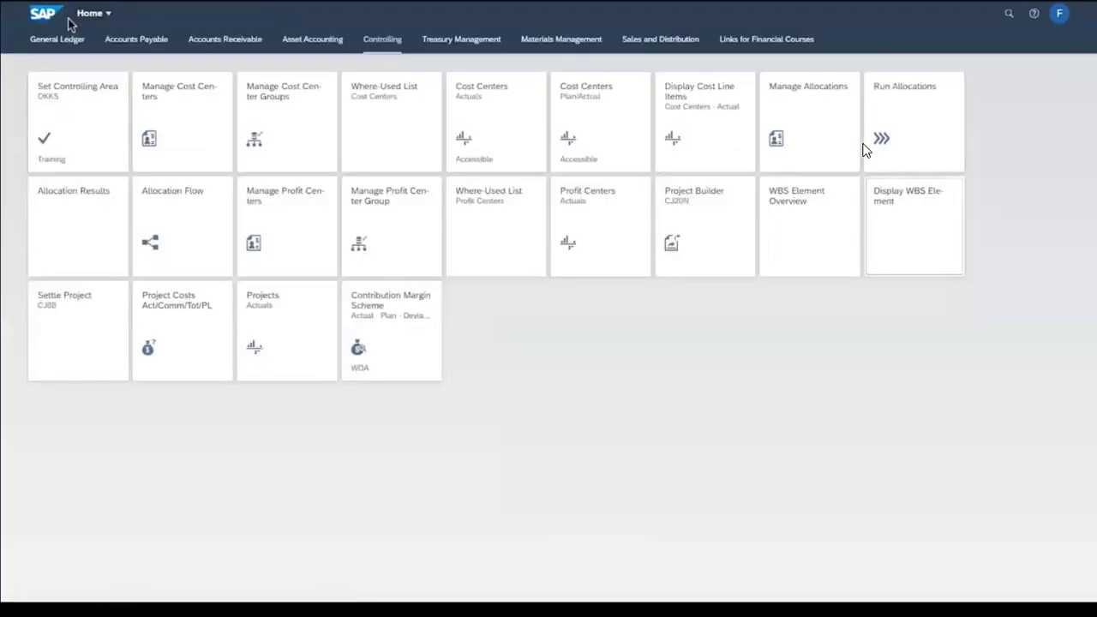
left_click(80, 328)
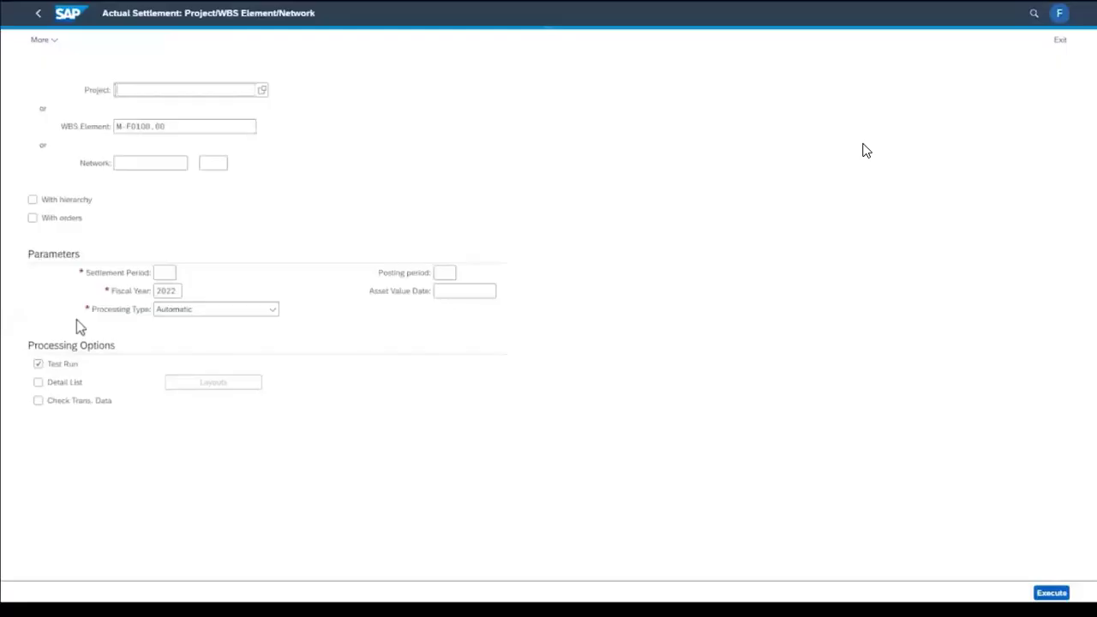
left_click(178, 127)
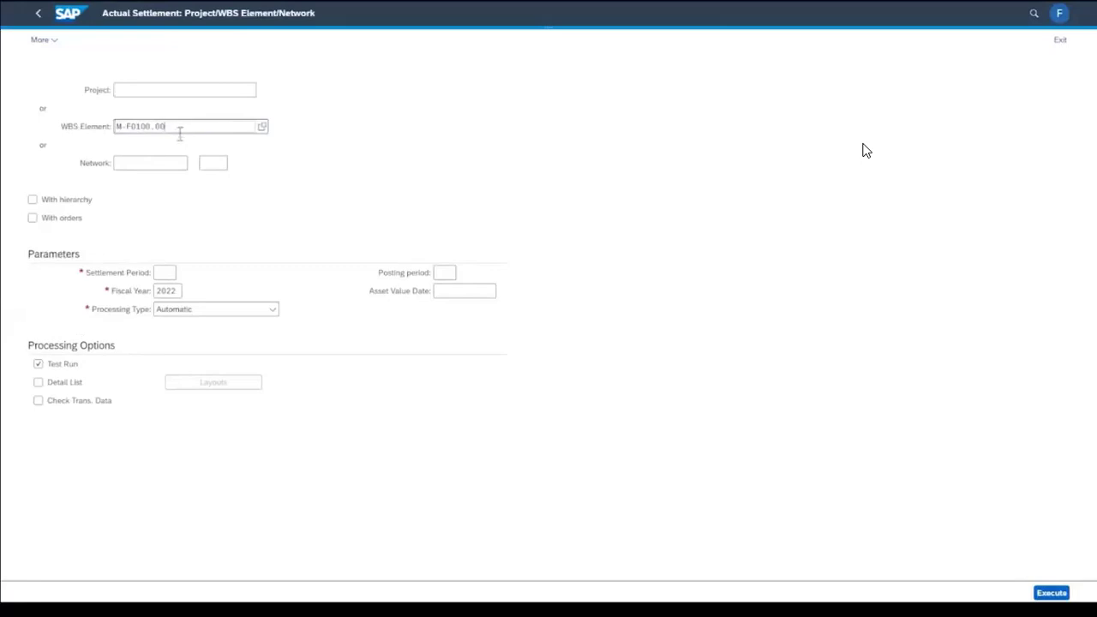
left_click(166, 276)
type("1")
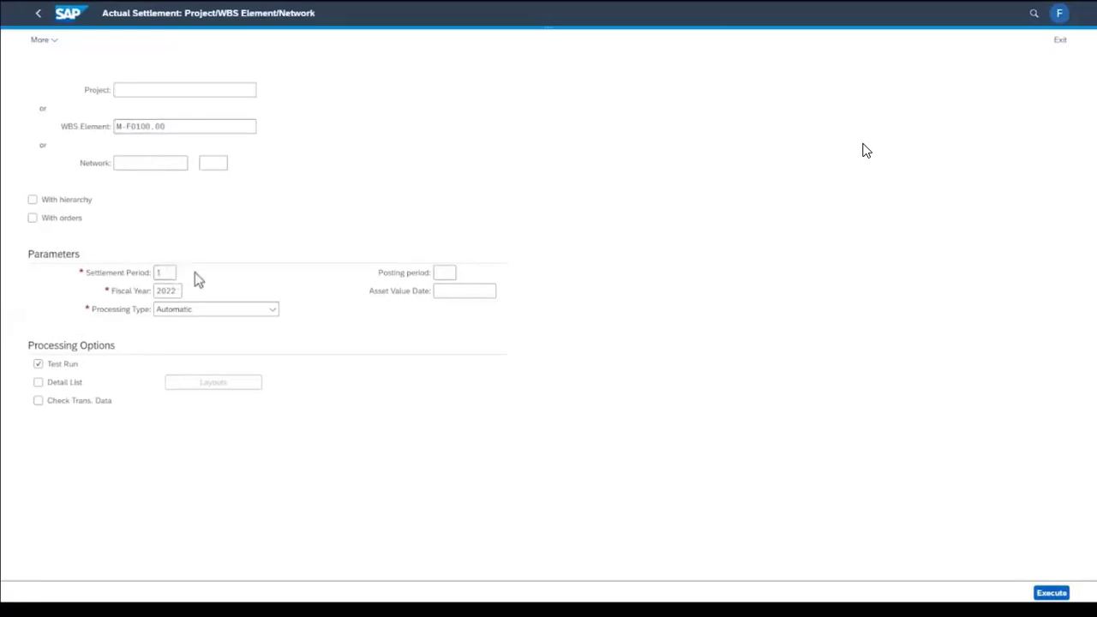
left_click(39, 365)
left_click(1065, 594)
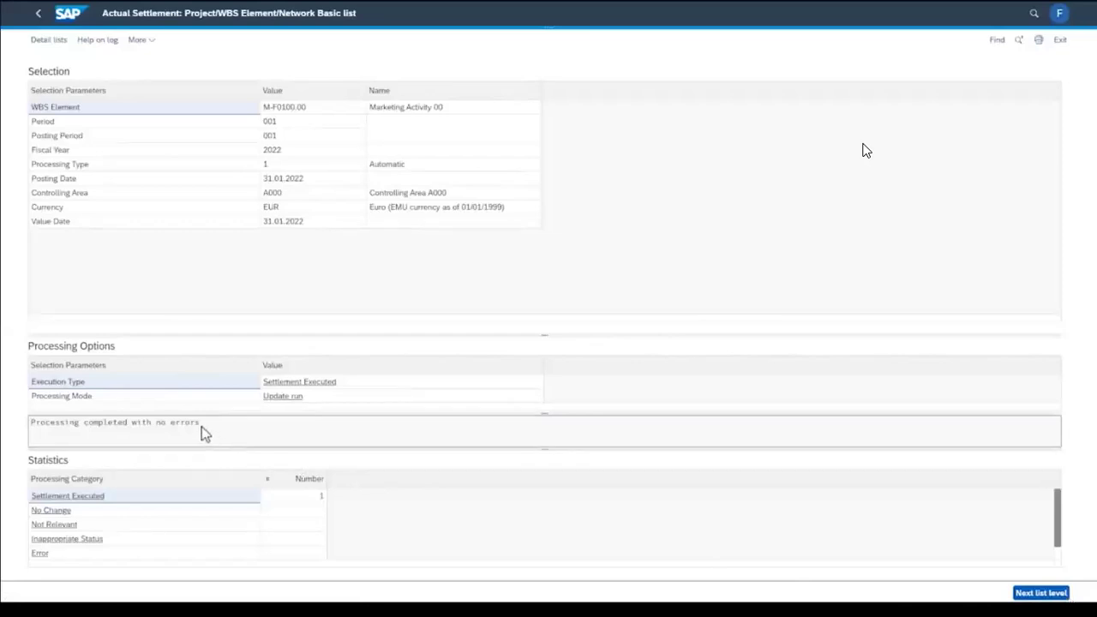
Check the settlement's processing message and display the detail list to examine the sender, receiver and settled amount
left_click_drag(201, 427, 32, 431)
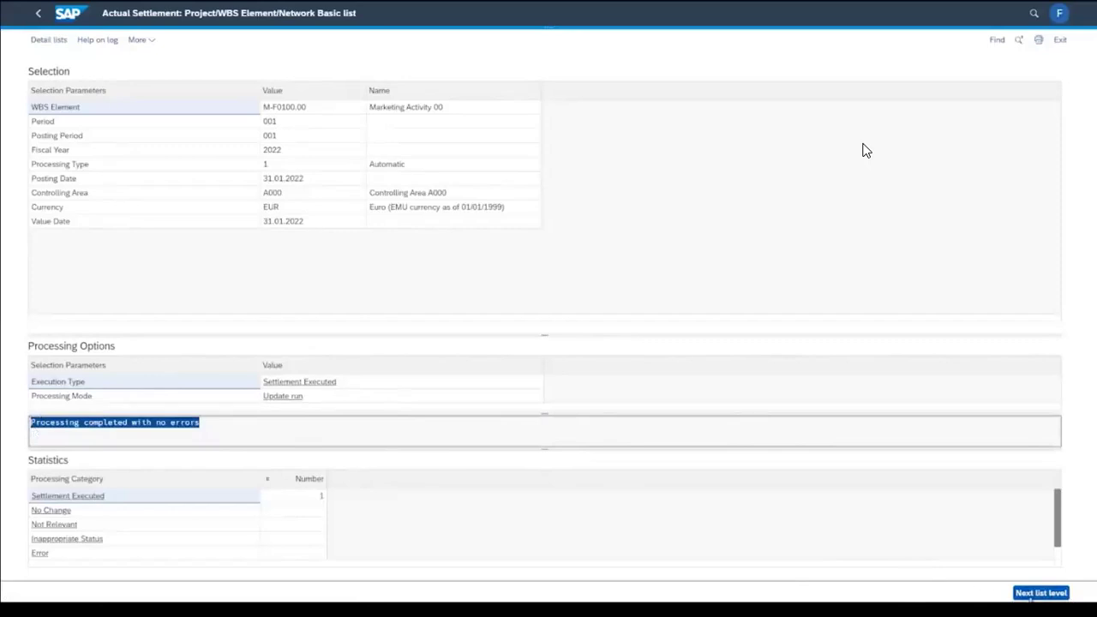
left_click(1041, 592)
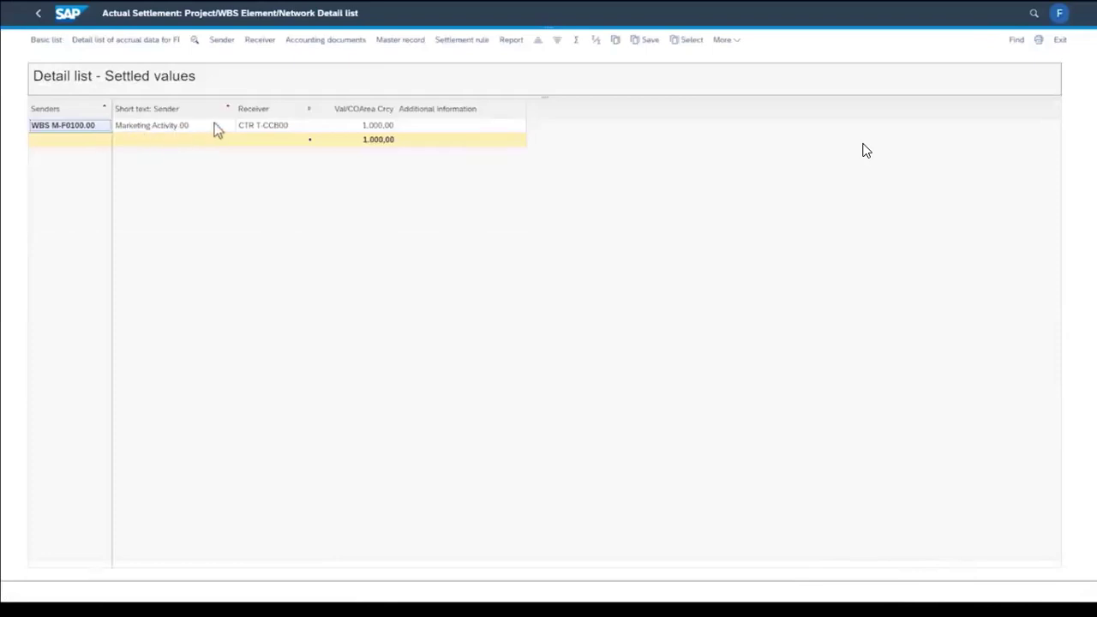
left_click(385, 130)
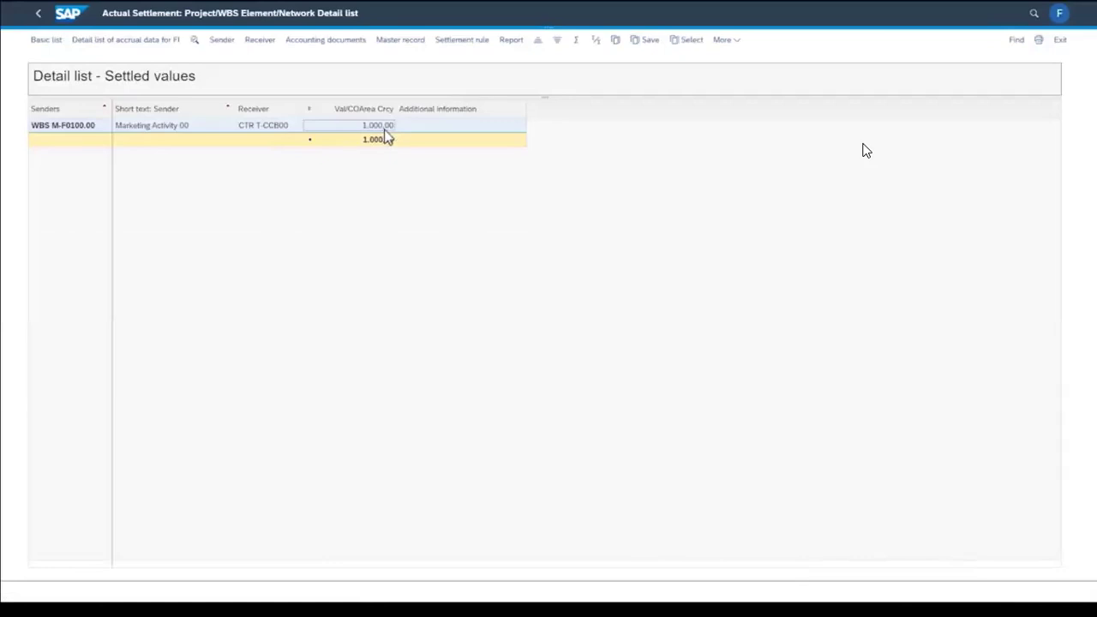
Check WBS element M-F0100.00's actual amount in the Projects Actuals report for fiscal period 1 and project M-F0100, and return to the home page
left_click(75, 17)
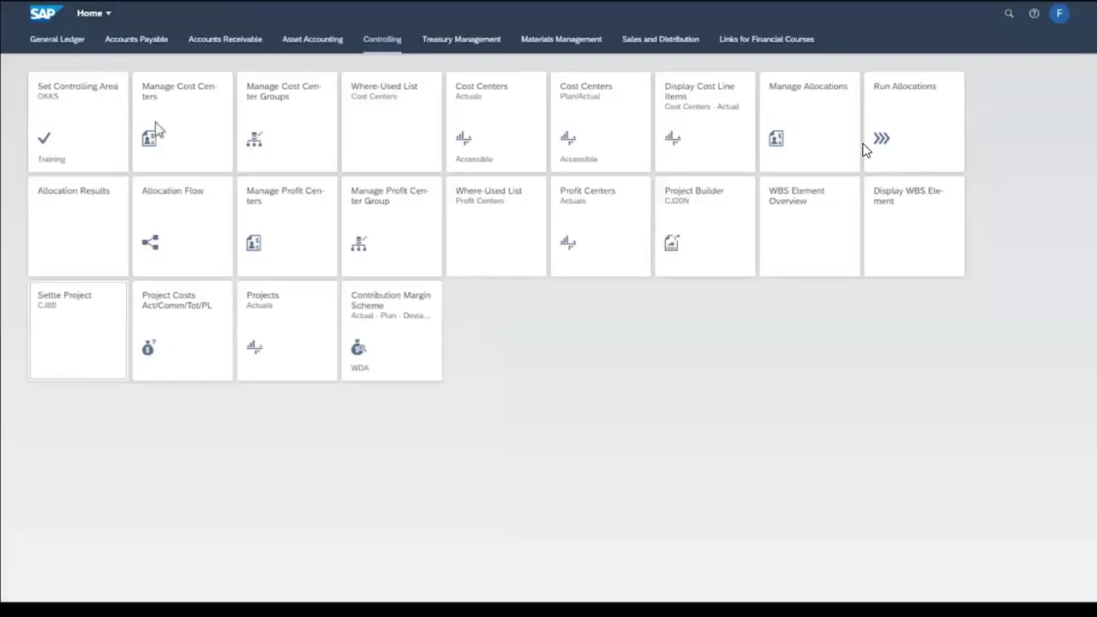
left_click(277, 325)
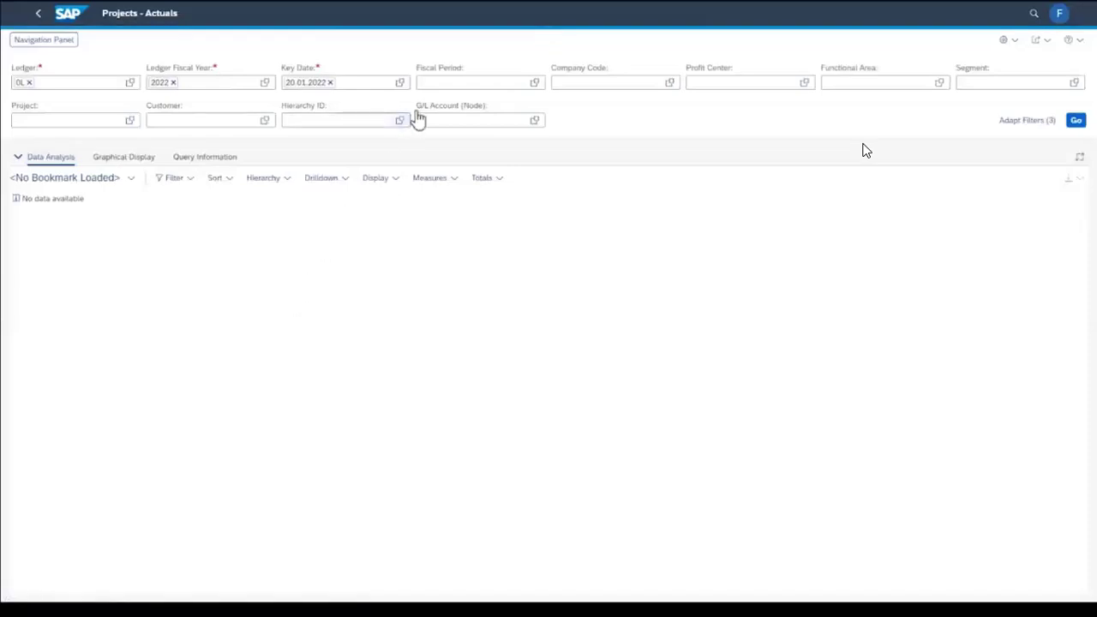
left_click(439, 83)
type("1")
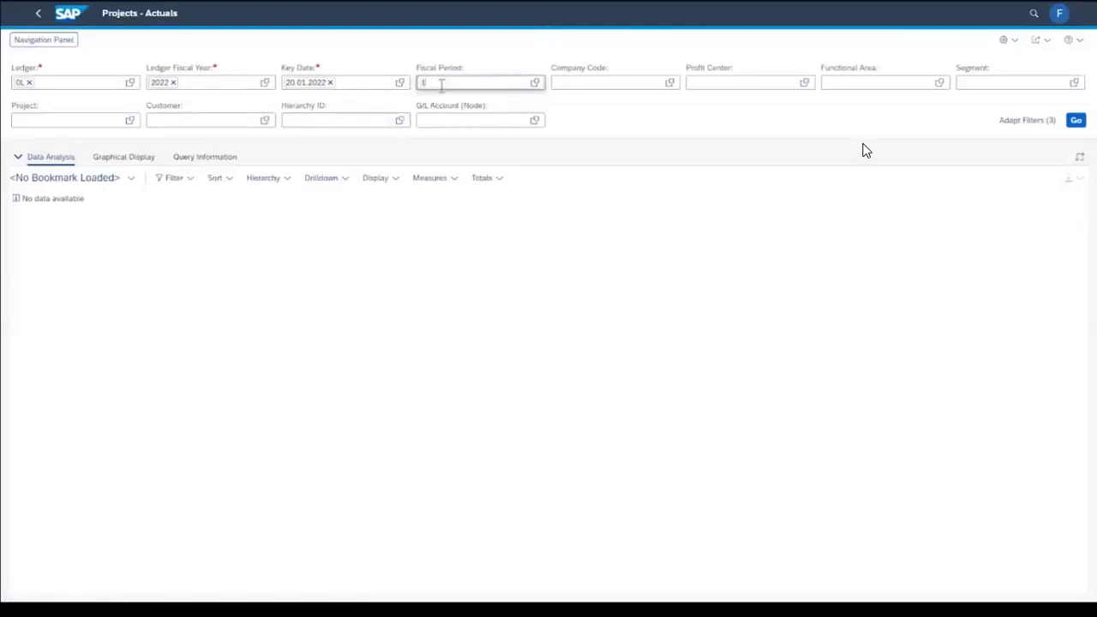
left_click(75, 124)
type("M-F0100")
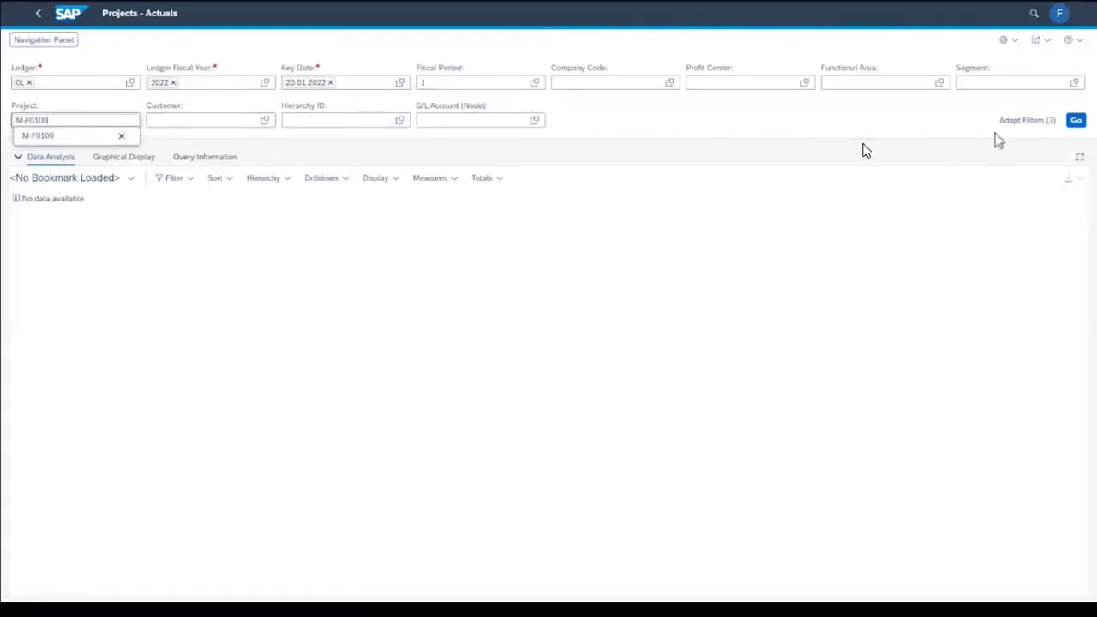
left_click(1075, 120)
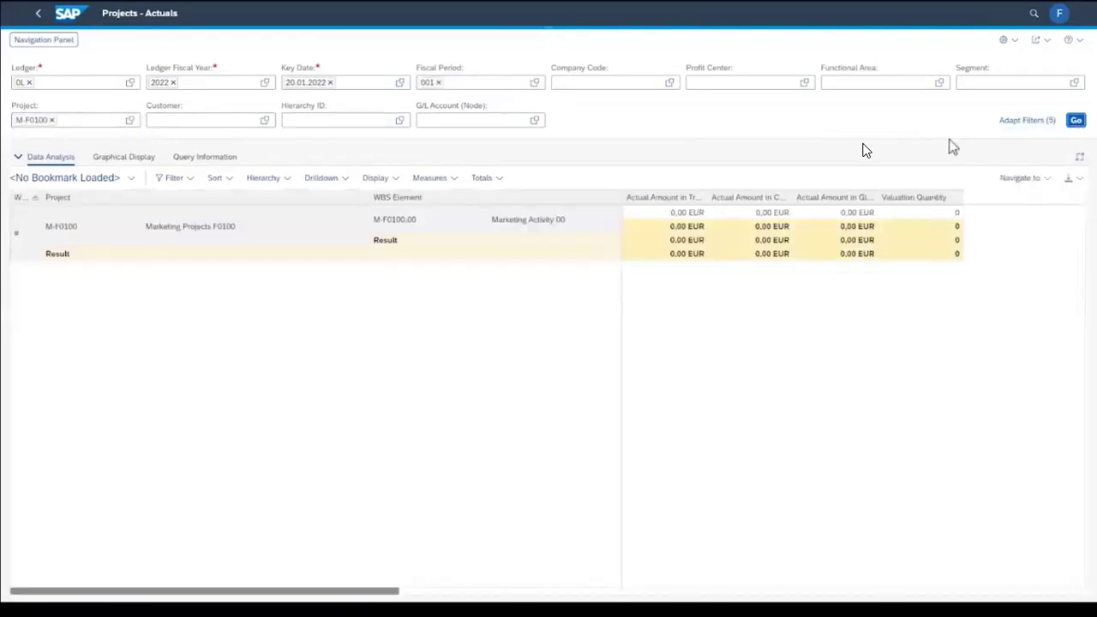
left_click(699, 214)
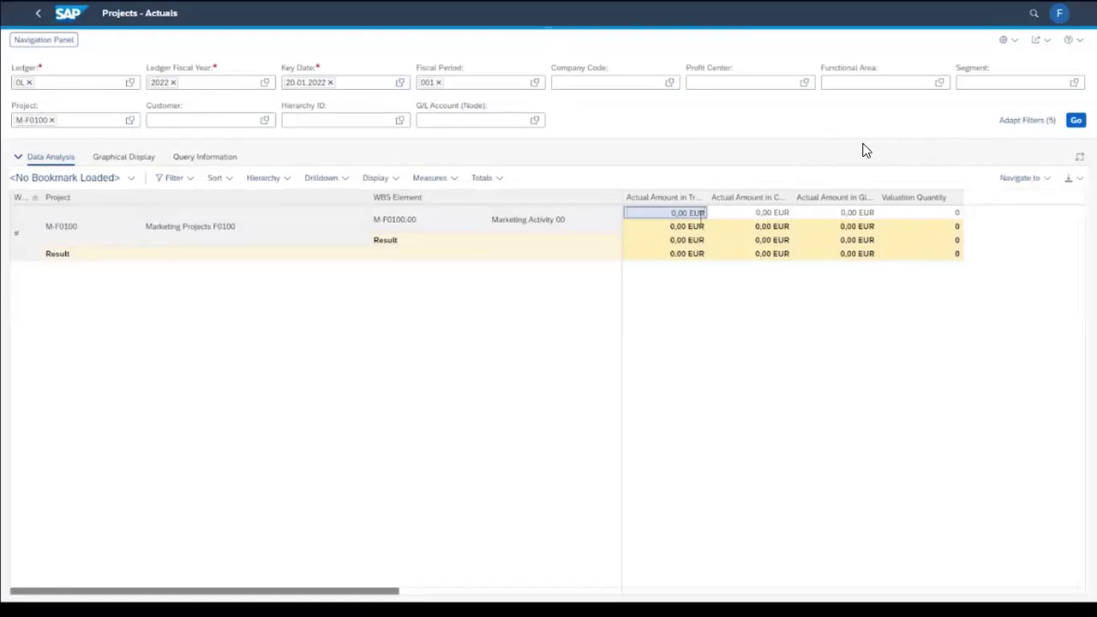
left_click(68, 14)
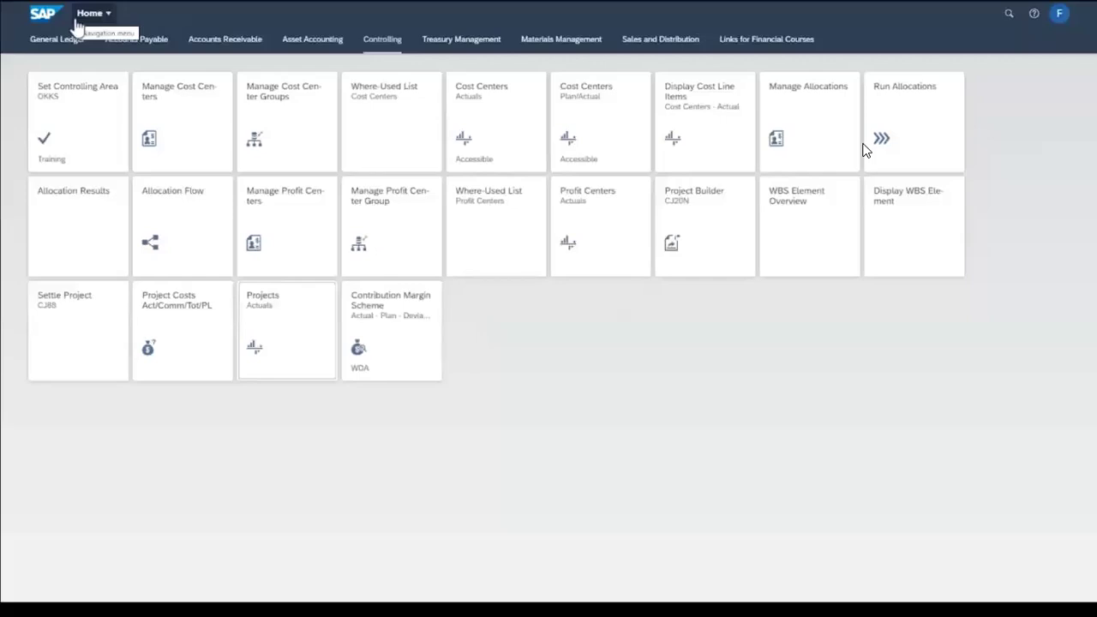